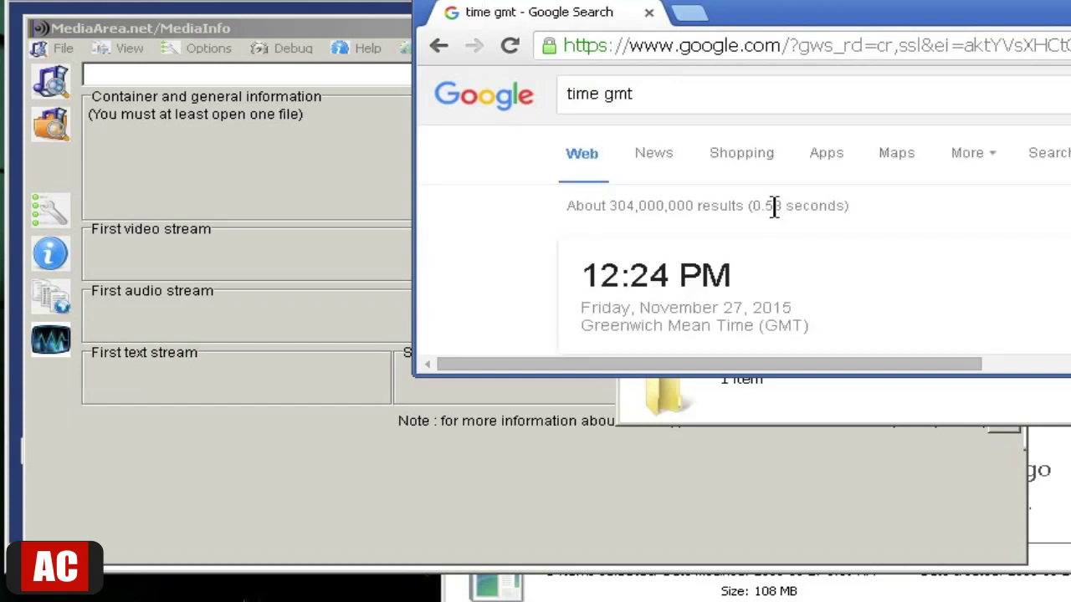
Check the MediaInfo version in its About window, then close the window
left_click(820, 394)
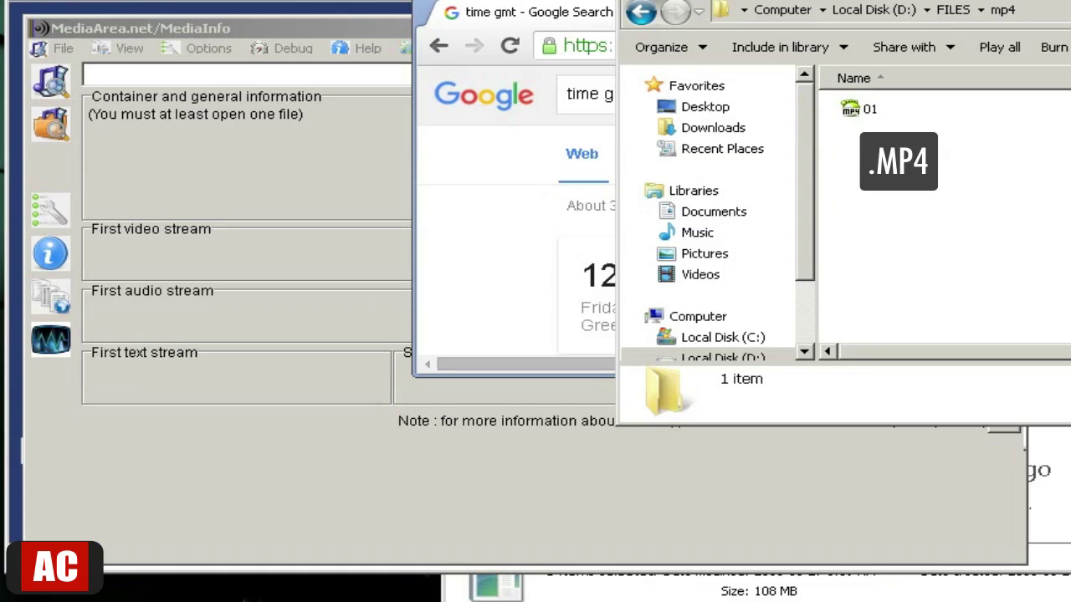
left_click(574, 380)
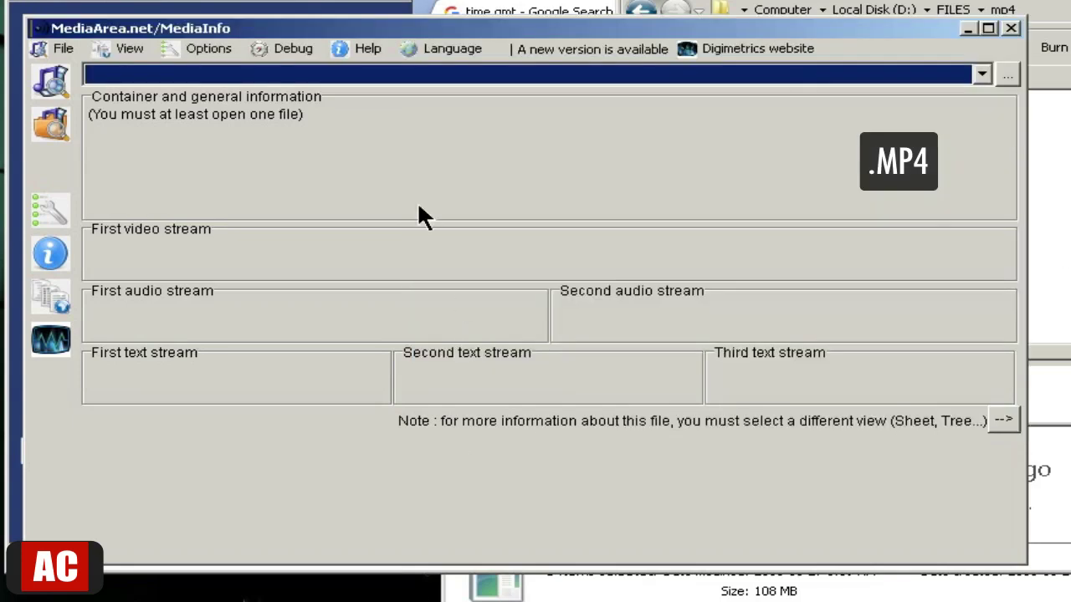
left_click(367, 48)
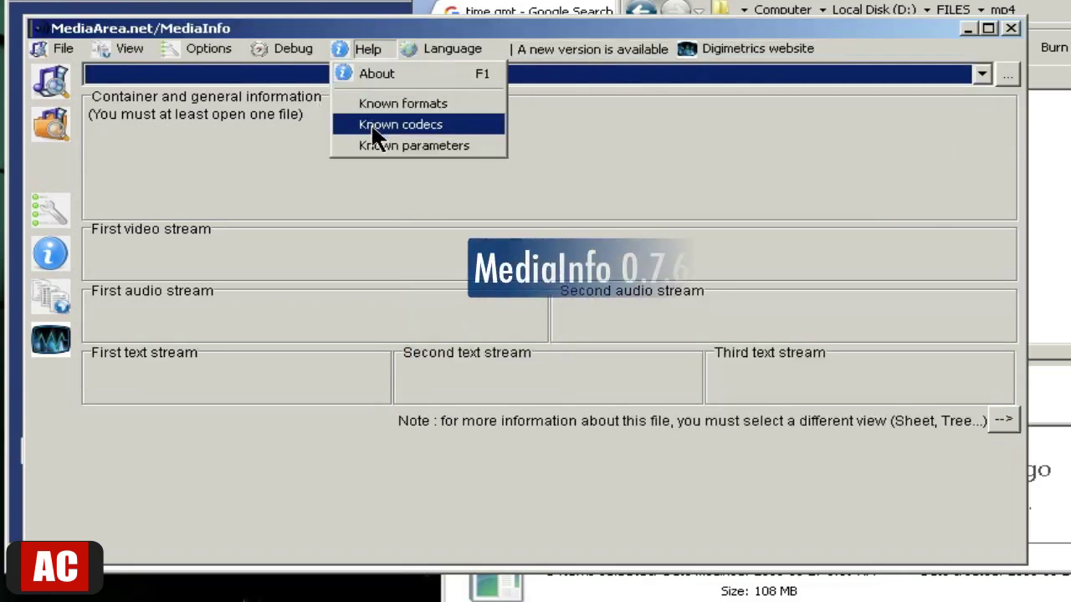
left_click(375, 74)
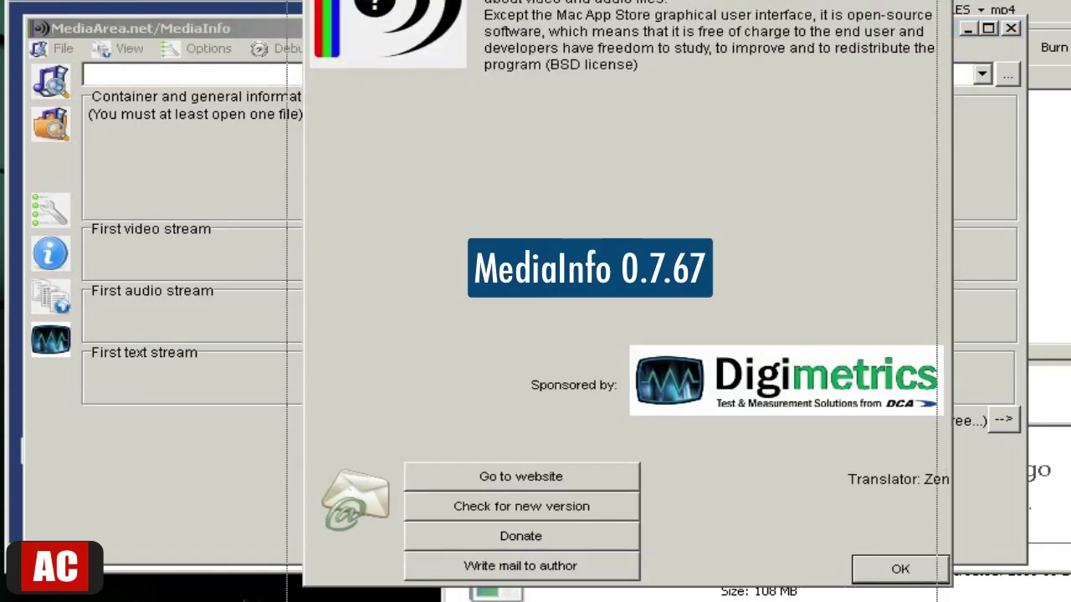
left_click_drag(685, 0, 644, 46)
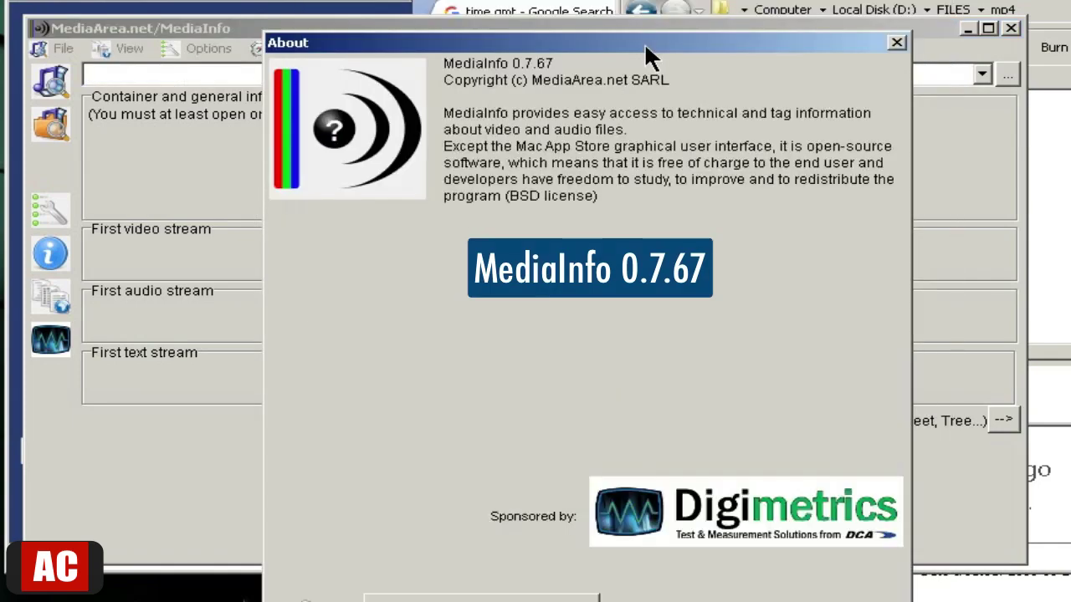
left_click(897, 42)
Load the 01 video from the mp4 folder into MediaInfo to read its duration and stream formats
left_click(1064, 184)
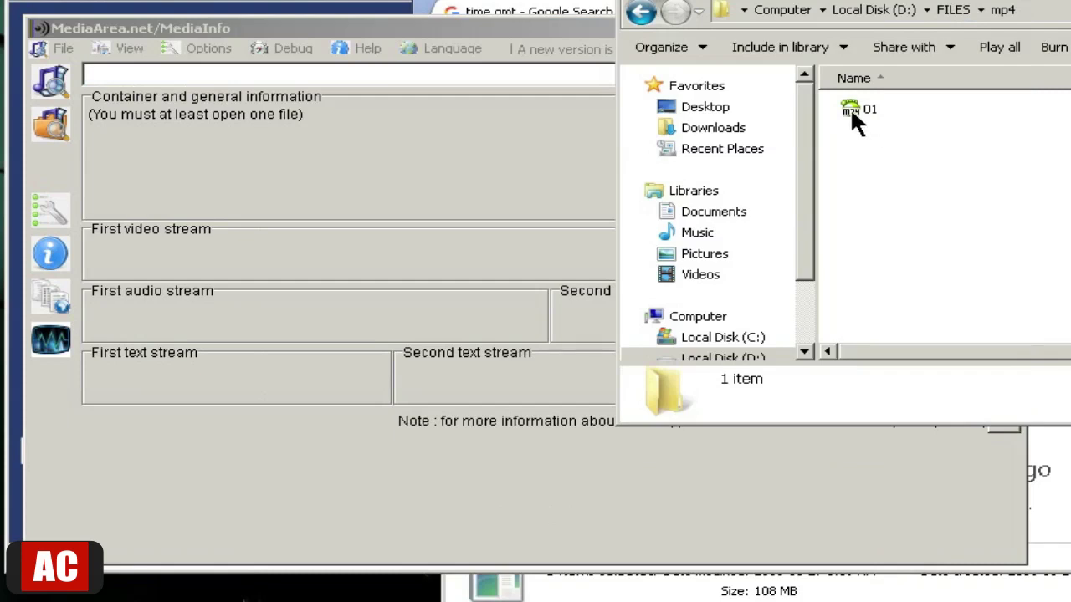
left_click_drag(850, 108, 442, 169)
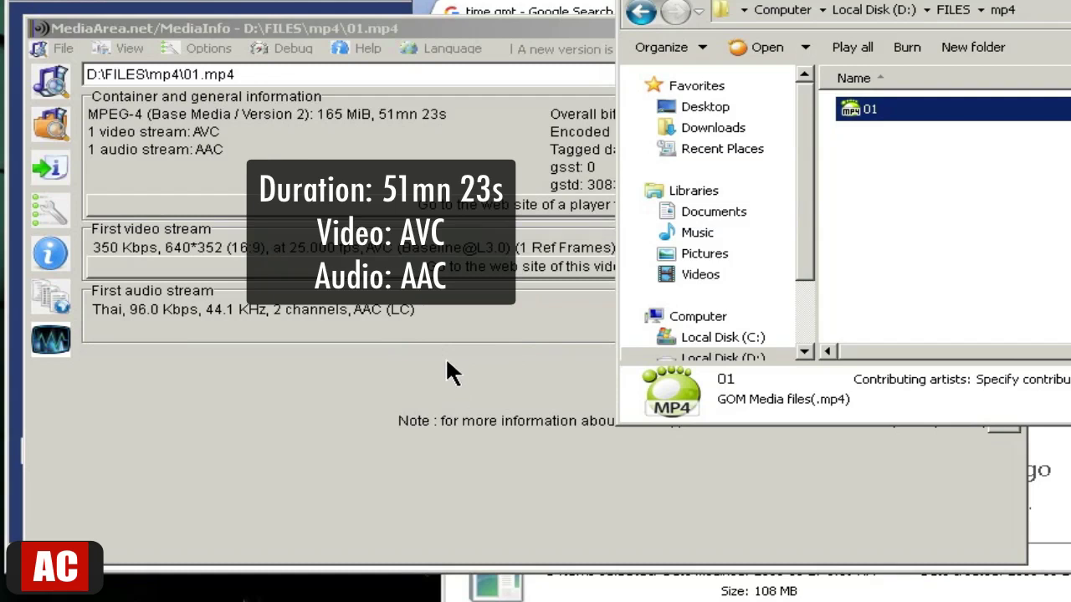
left_click(420, 407)
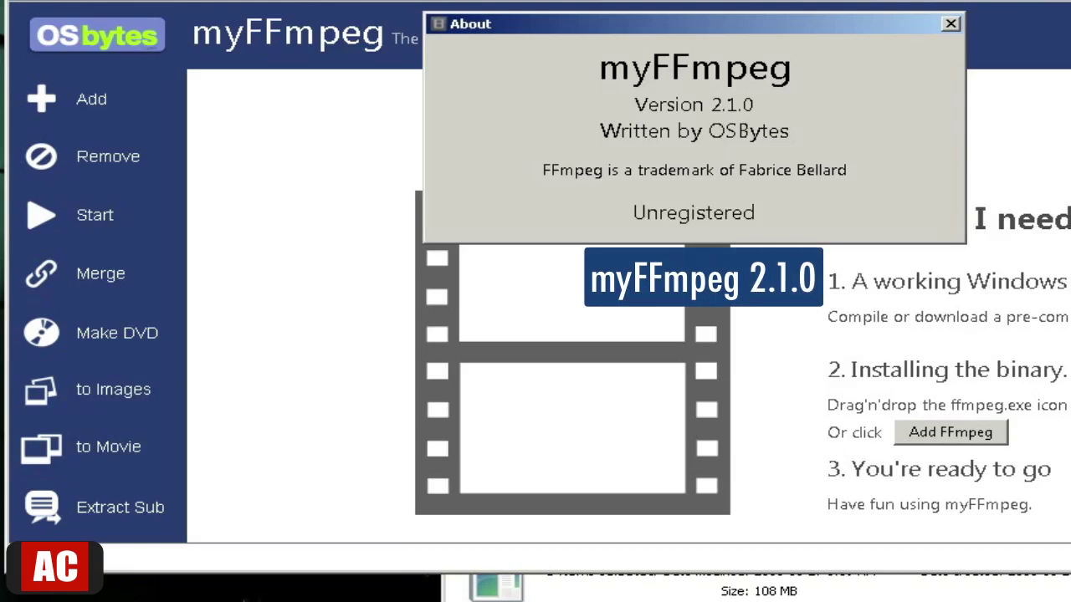
Close the myFFmpeg About window, duplicate the 01 video within the mp4 folder and rename the copy 02
left_click(951, 24)
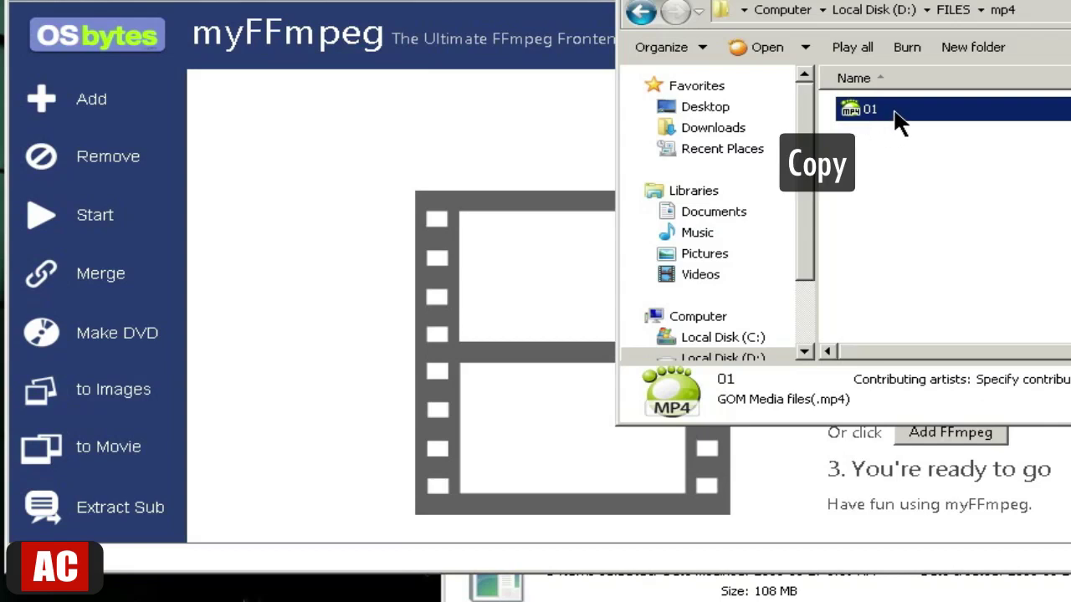
right_click(895, 111)
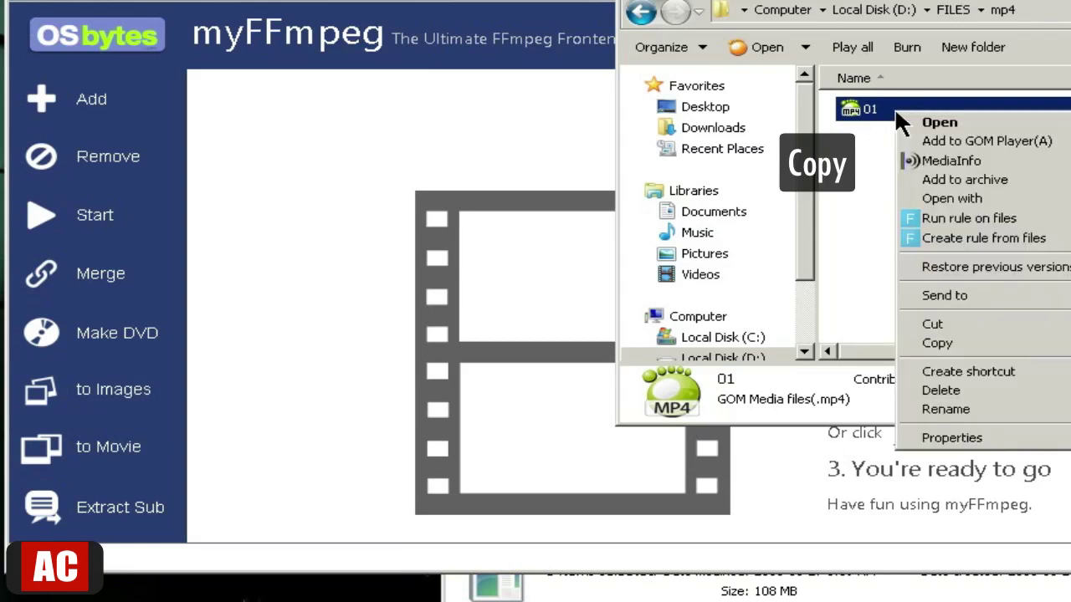
left_click(937, 344)
left_click(900, 159)
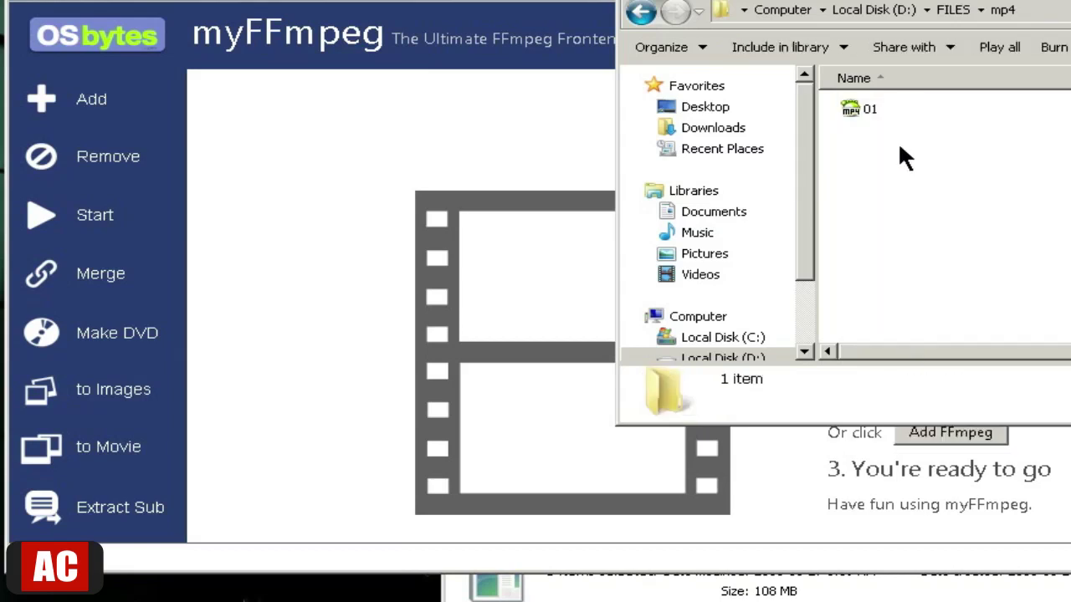
left_click(705, 46)
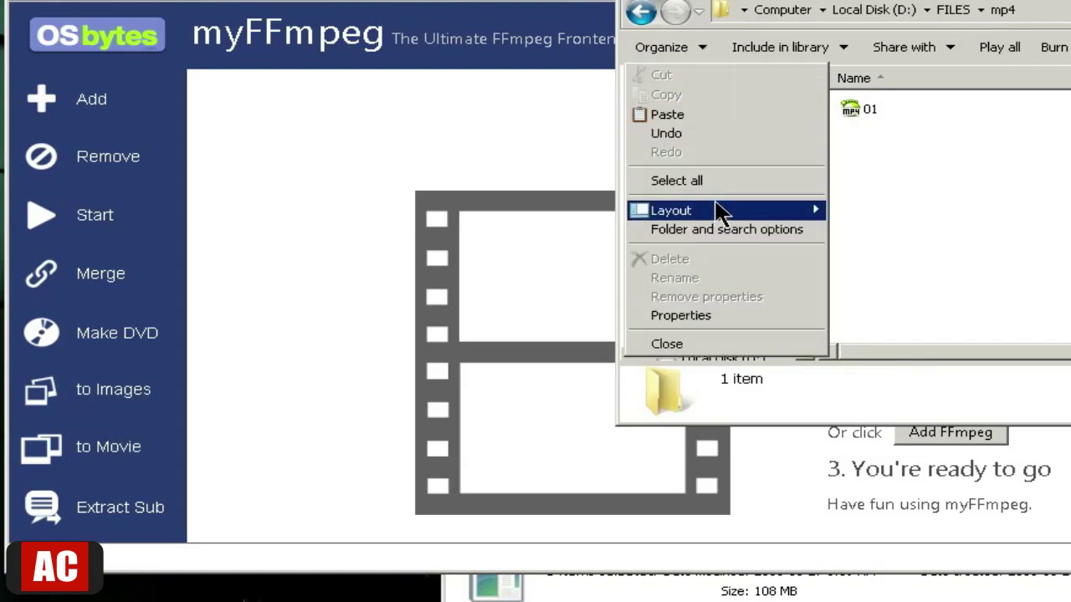
left_click(732, 132)
key("F2")
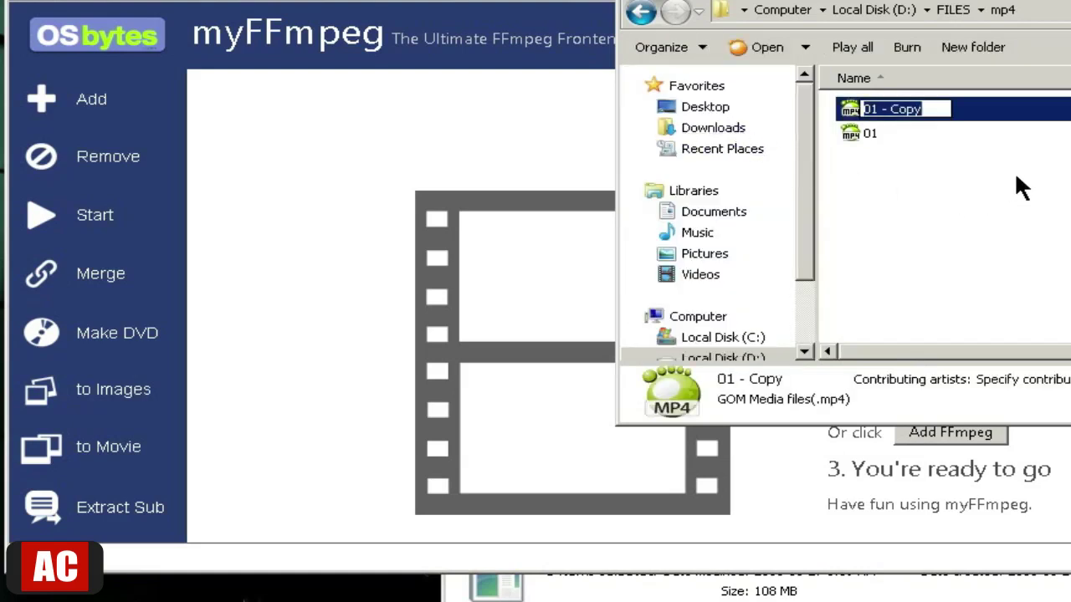
type("02")
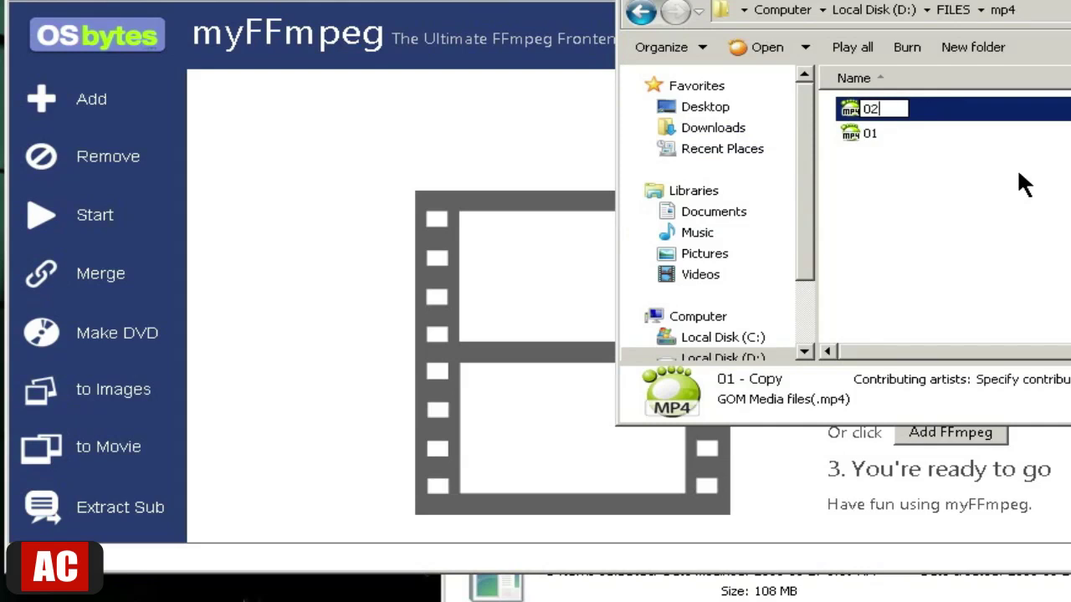
key("Return")
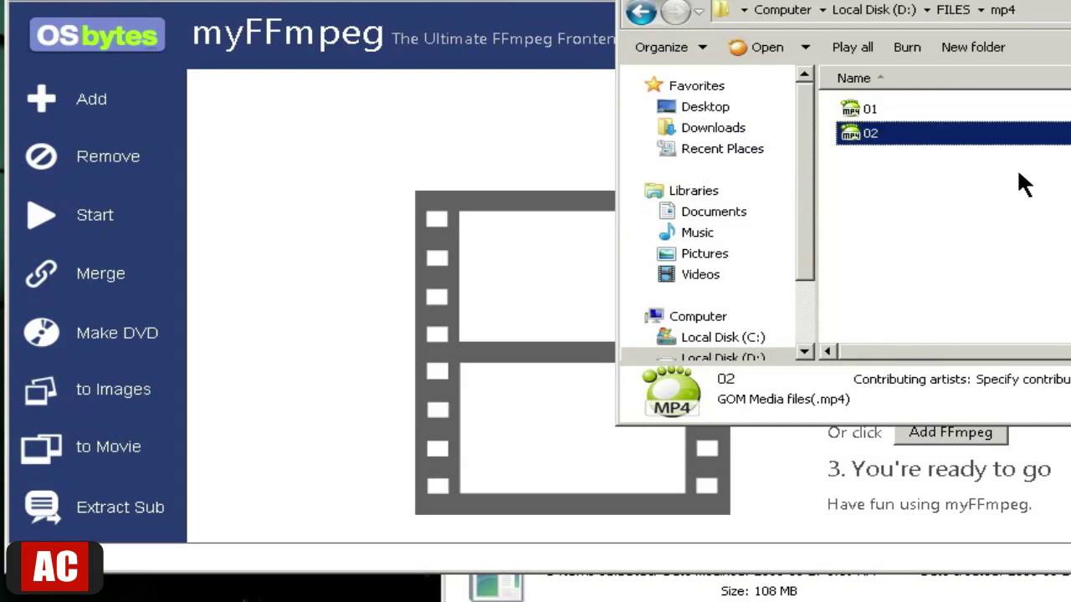
Try to add the 01 and 02 videos to myFFmpeg
left_click_drag(874, 238, 520, 151)
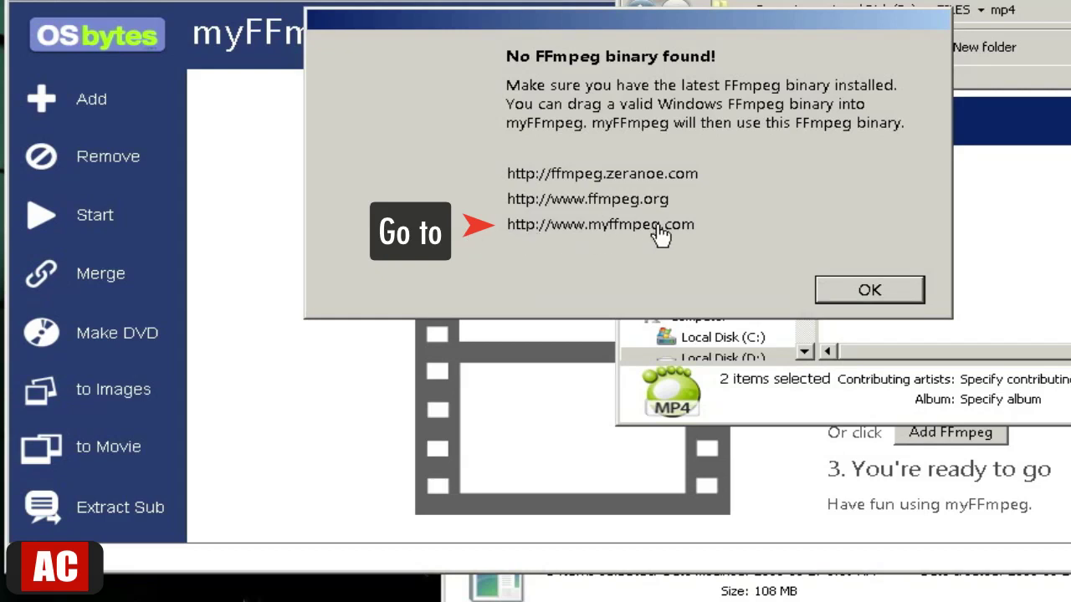
left_click(855, 286)
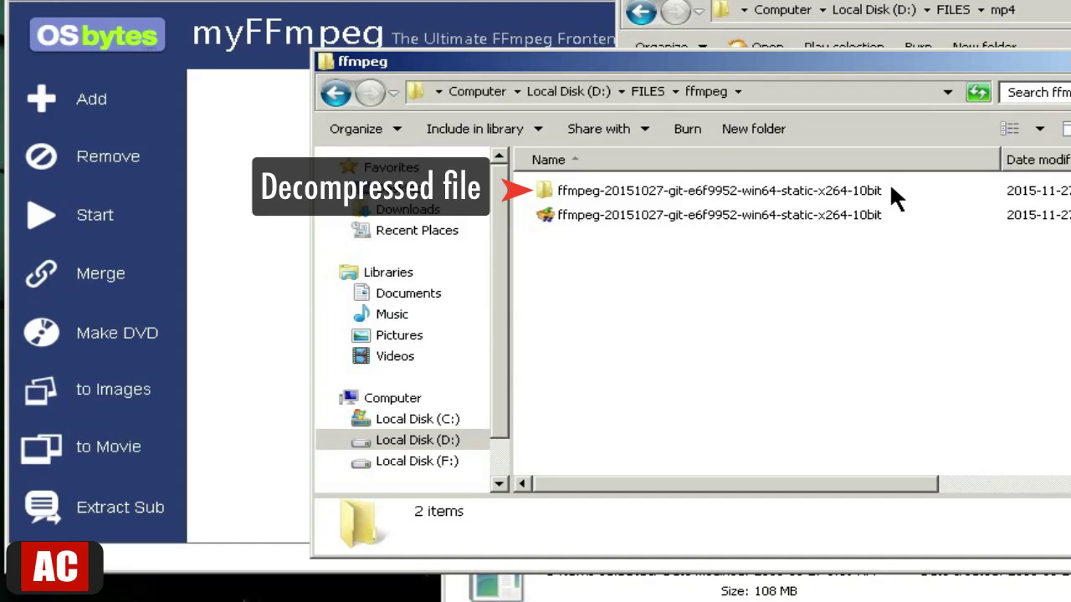
Open the bin folder inside the decompressed ffmpeg-20151027-git-e6f9952-win64-static-x264-10bit folder
double_click(865, 191)
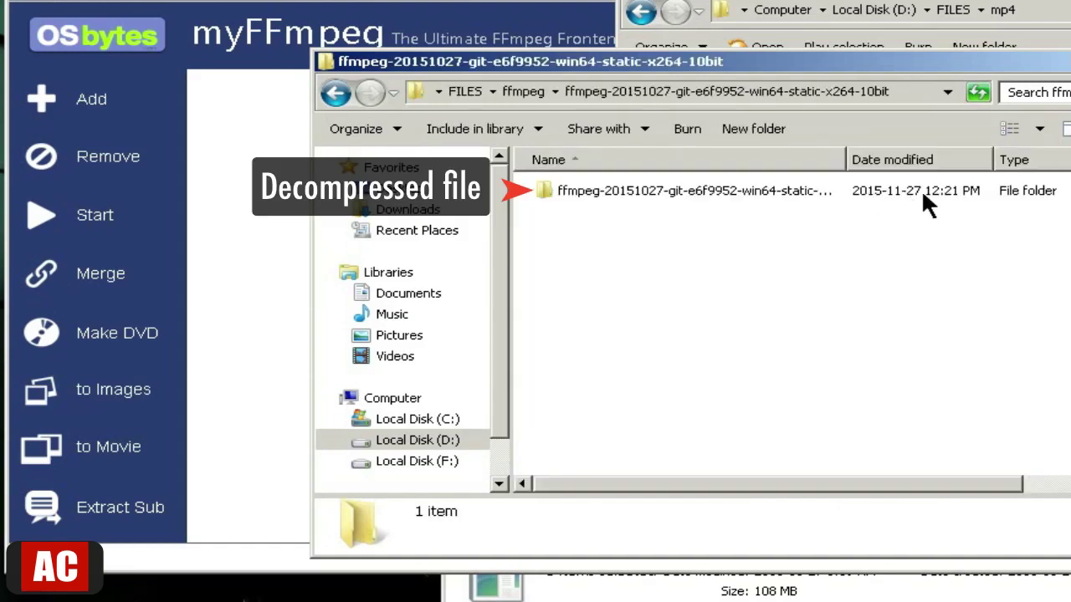
double_click(702, 191)
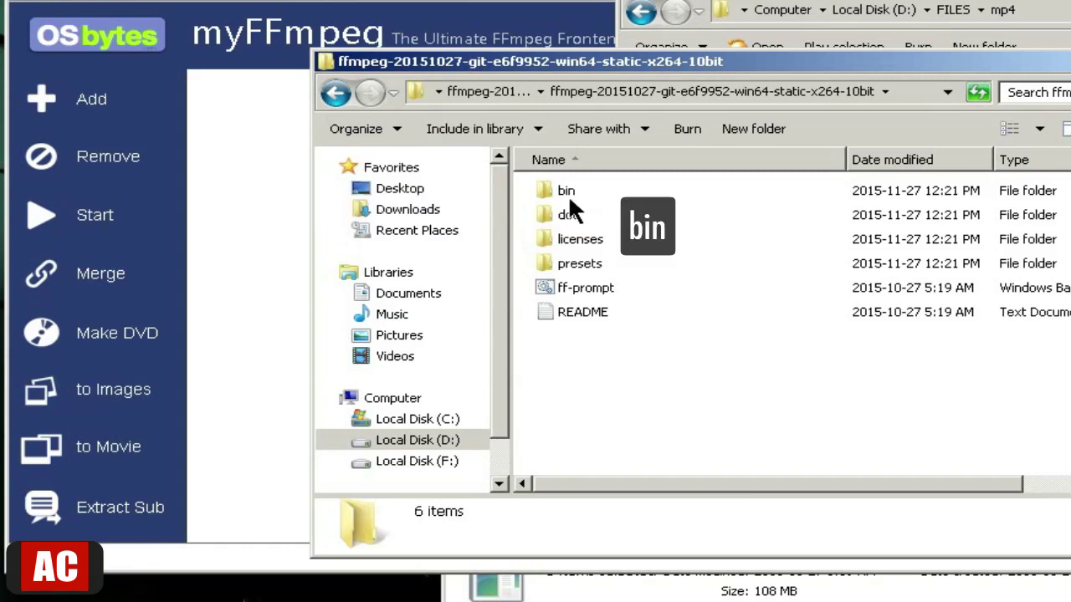
double_click(568, 191)
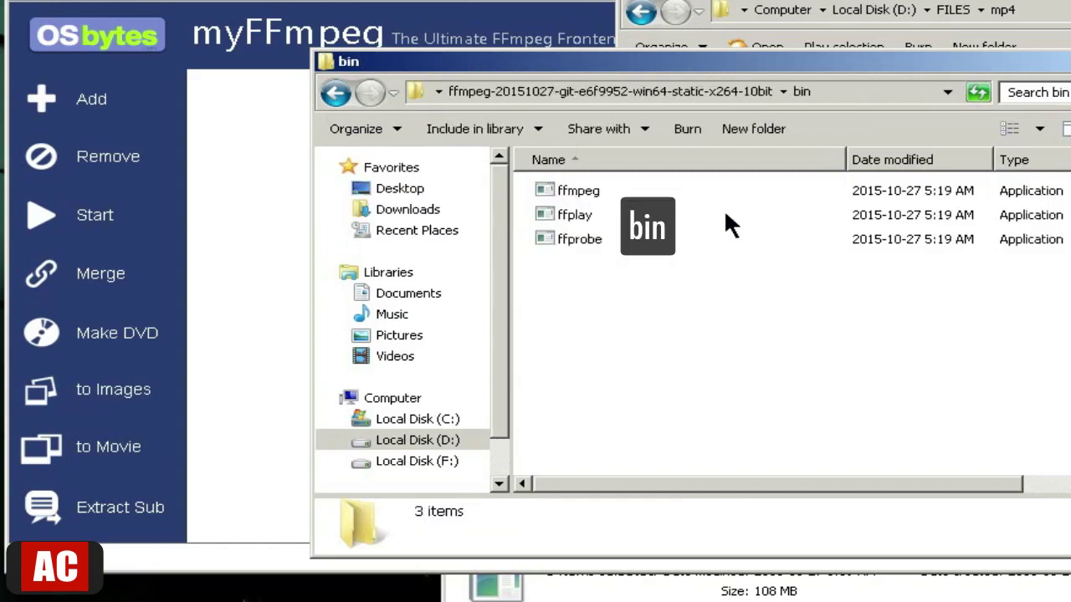
Install the ffmpeg application from the bin folder in myFFmpeg, choosing to use and copy it to the User AppData folder
left_click(596, 194)
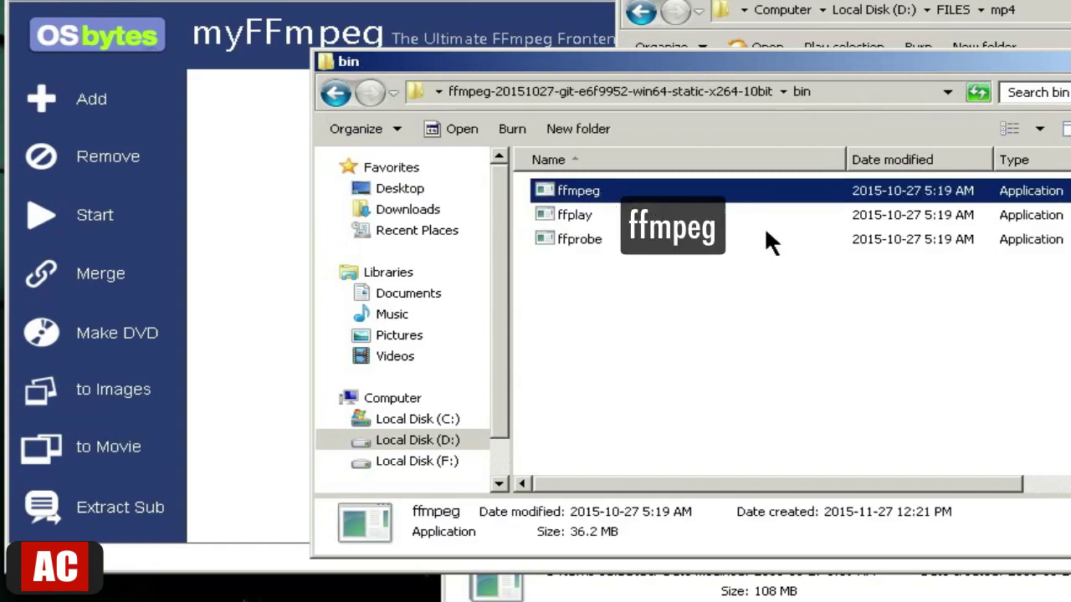
left_click_drag(627, 191, 239, 176)
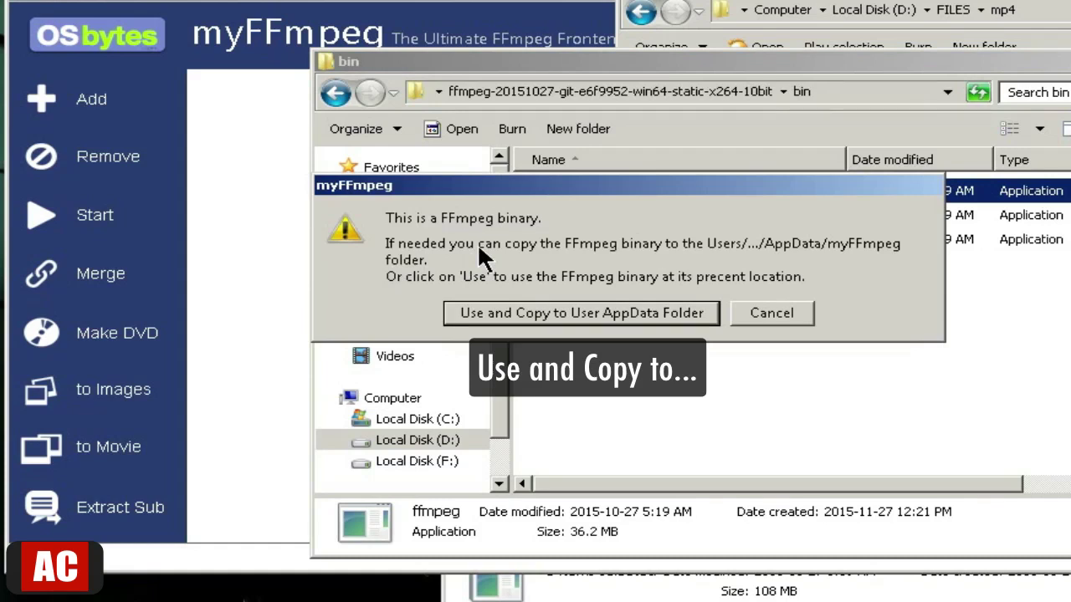
left_click(571, 316)
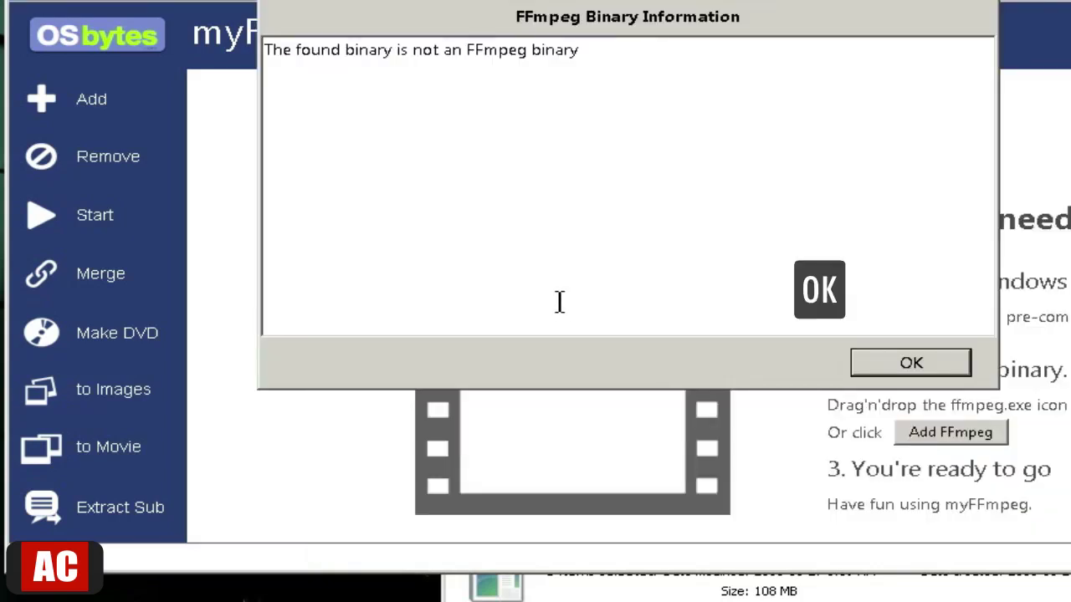
left_click(564, 279)
left_click(911, 372)
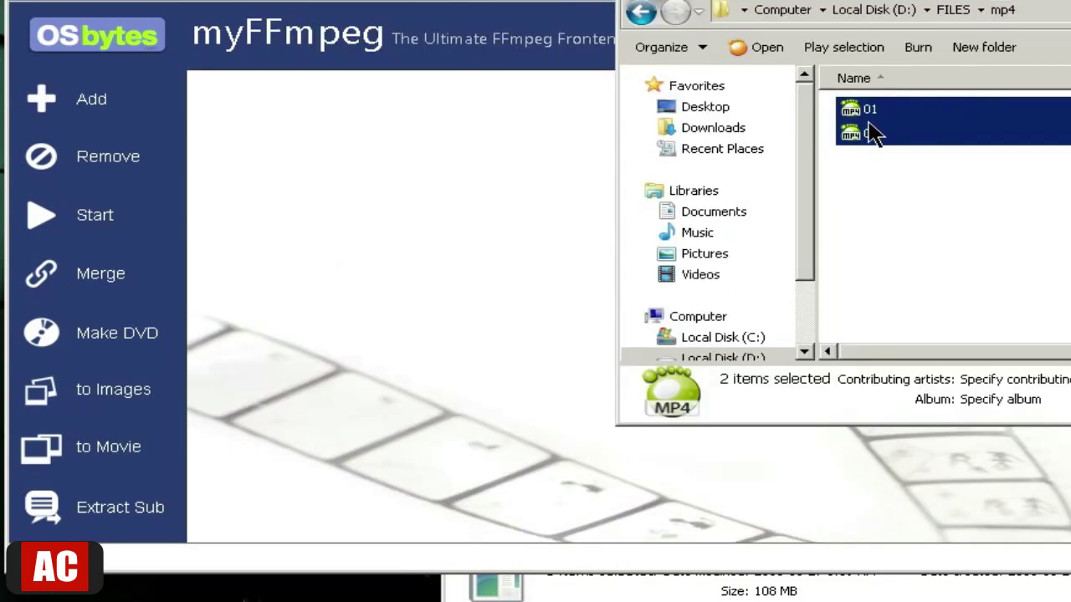
Add the 01 and 02 videos from the mp4 folder to the myFFmpeg queue
left_click_drag(865, 131, 502, 236)
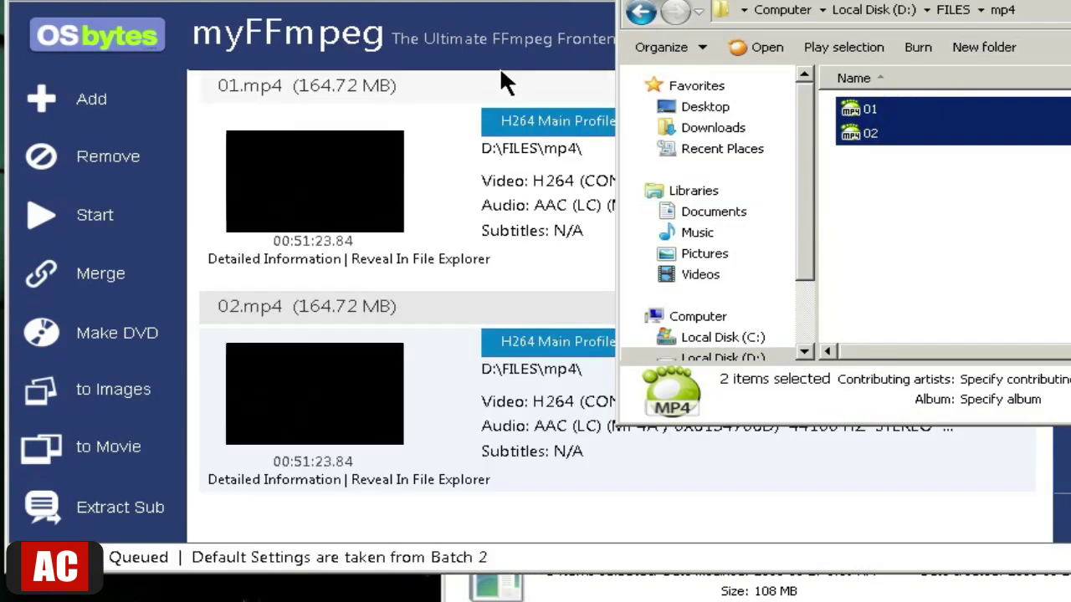
left_click(458, 5)
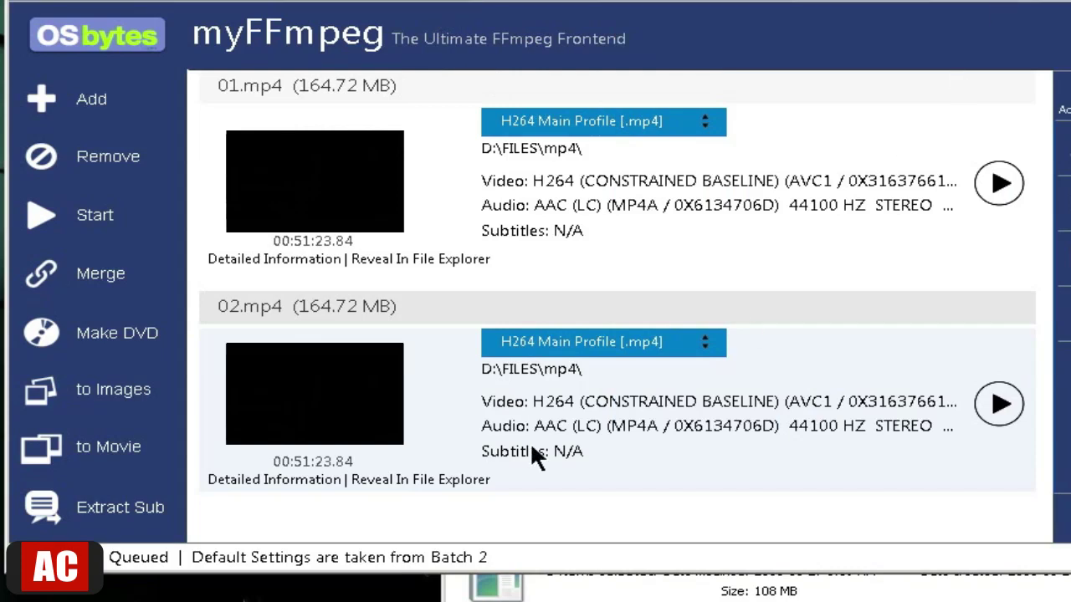
Start merging the two queued videos with the merge mode No re-encode (Concat passthru), keeping the same format as the source
left_click(105, 276)
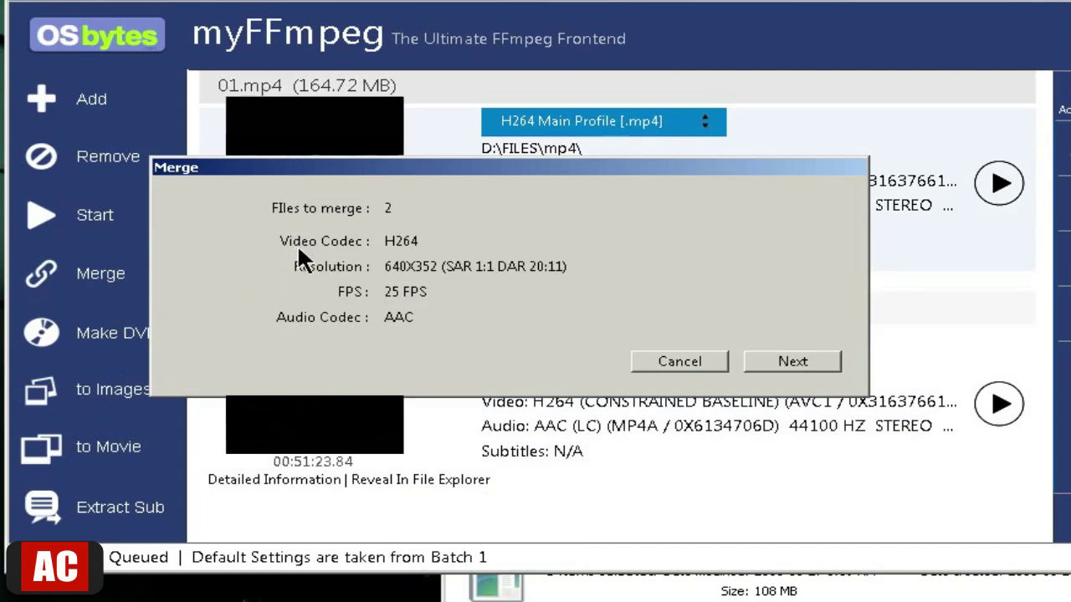
left_click(820, 366)
left_click(613, 235)
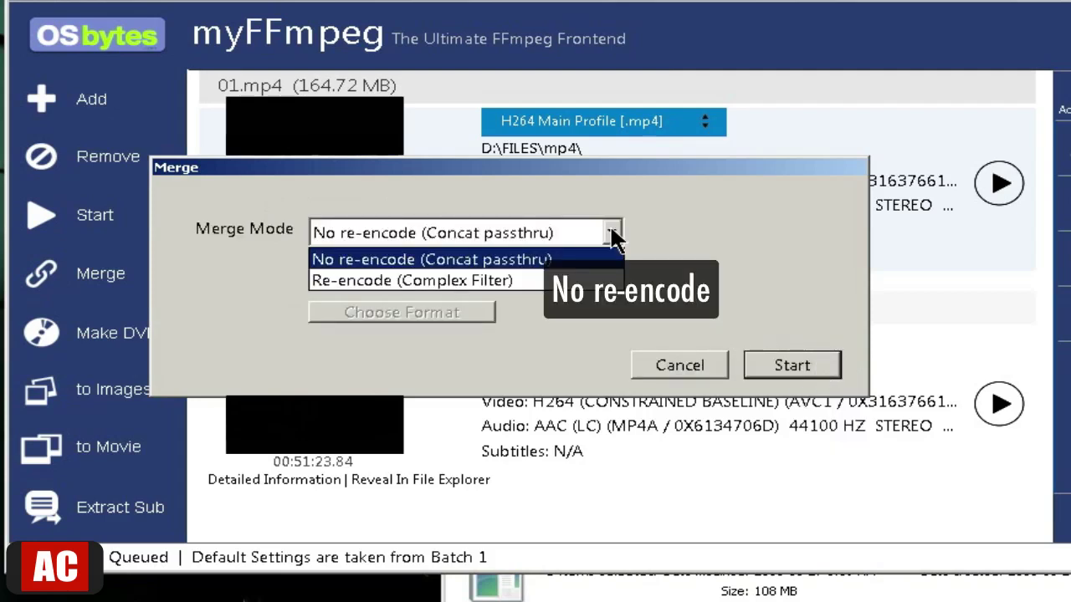
left_click(564, 259)
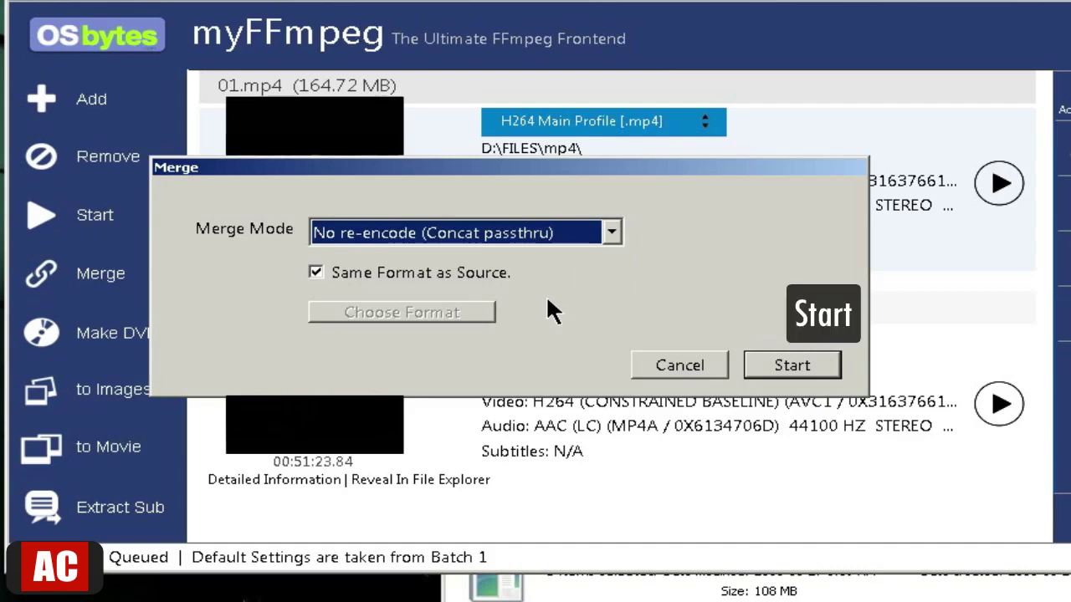
left_click(802, 369)
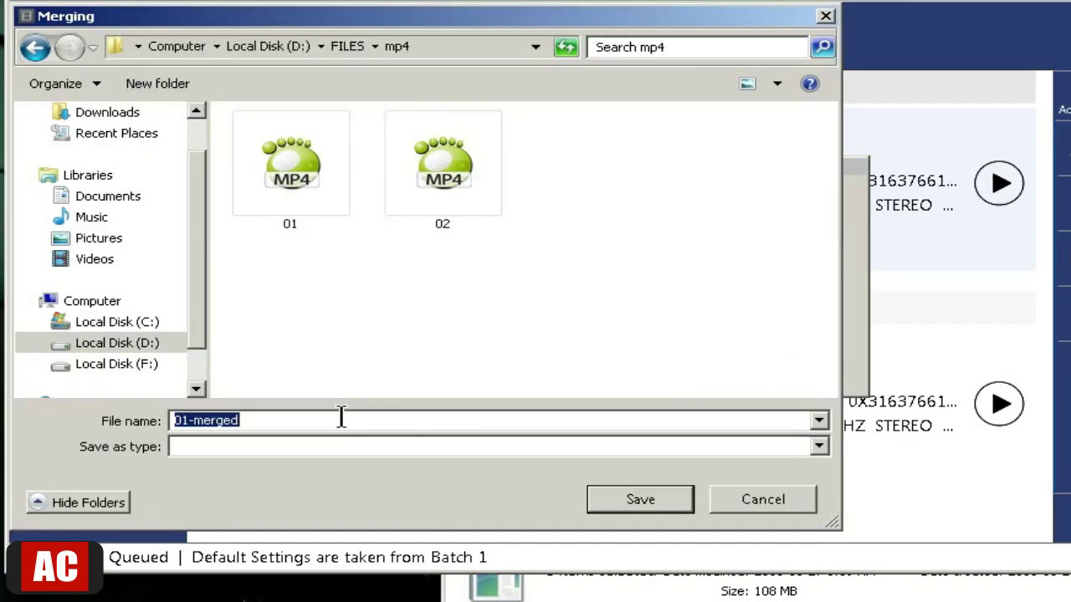
Save the merged video in the mp4 folder under the file name "01-merged myffmpeg"
left_click(343, 416)
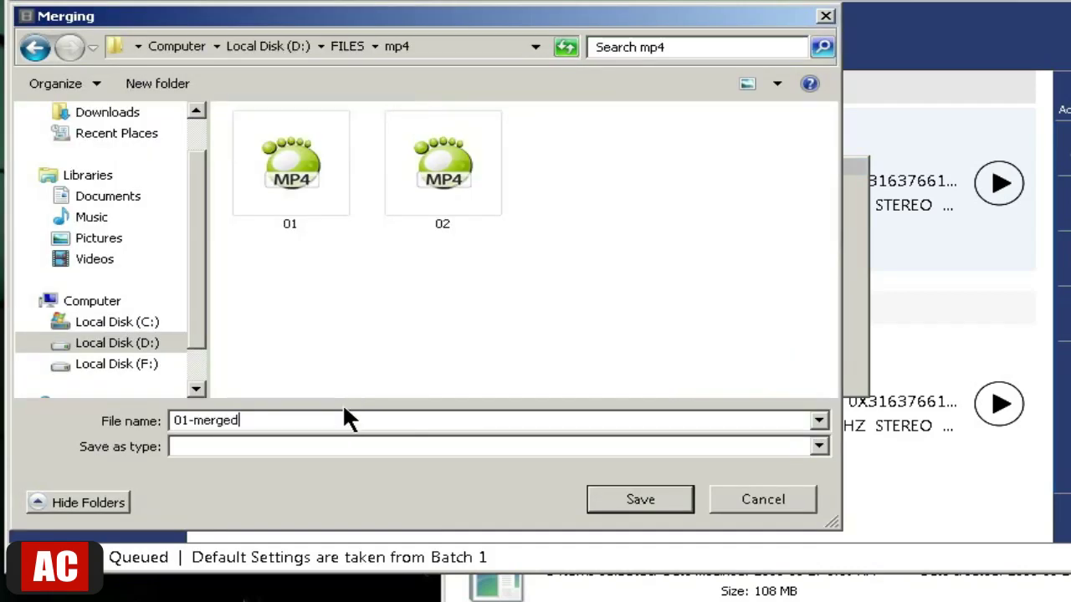
type("myffmpeg")
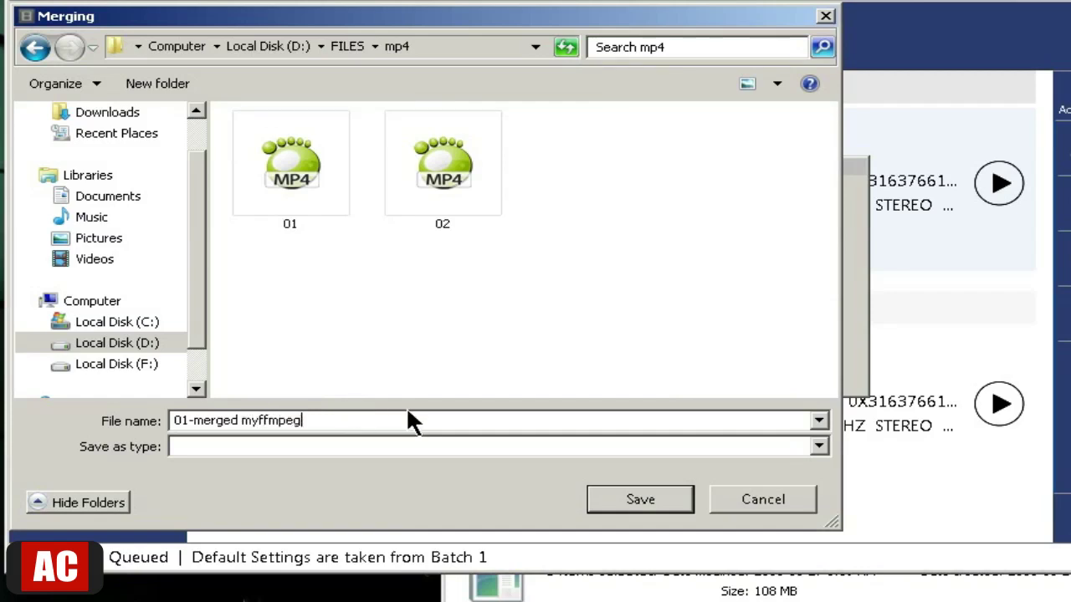
left_click(594, 495)
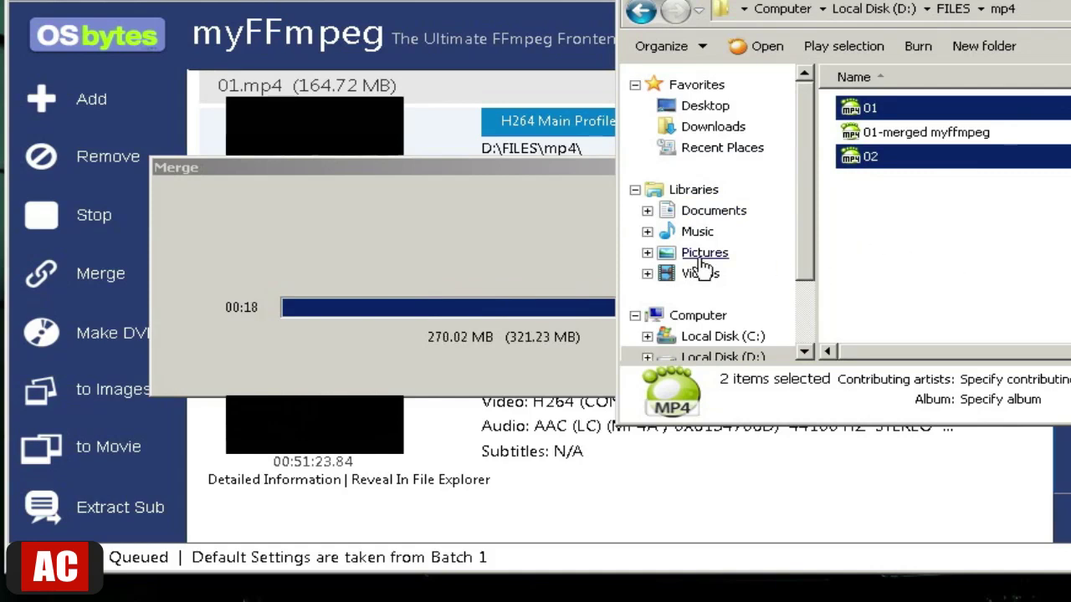
Move the mp4 folder window fully into view and place the Size column directly after the Name column
left_click(458, 163)
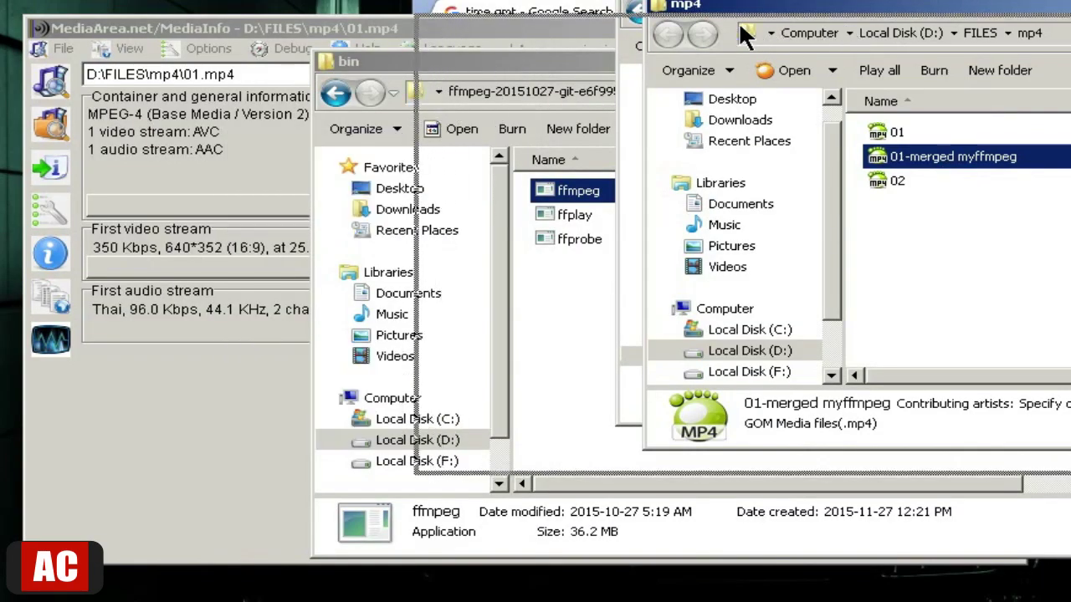
left_click_drag(741, 26, 740, 34)
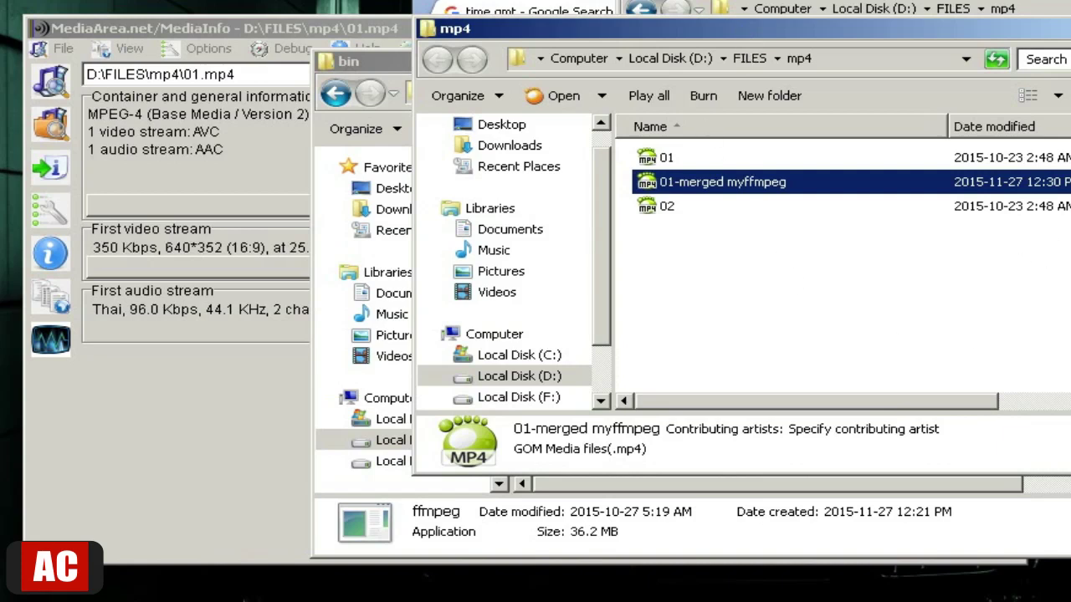
left_click(1034, 401)
left_click_drag(925, 126, 818, 140)
left_click_drag(843, 394, 717, 400)
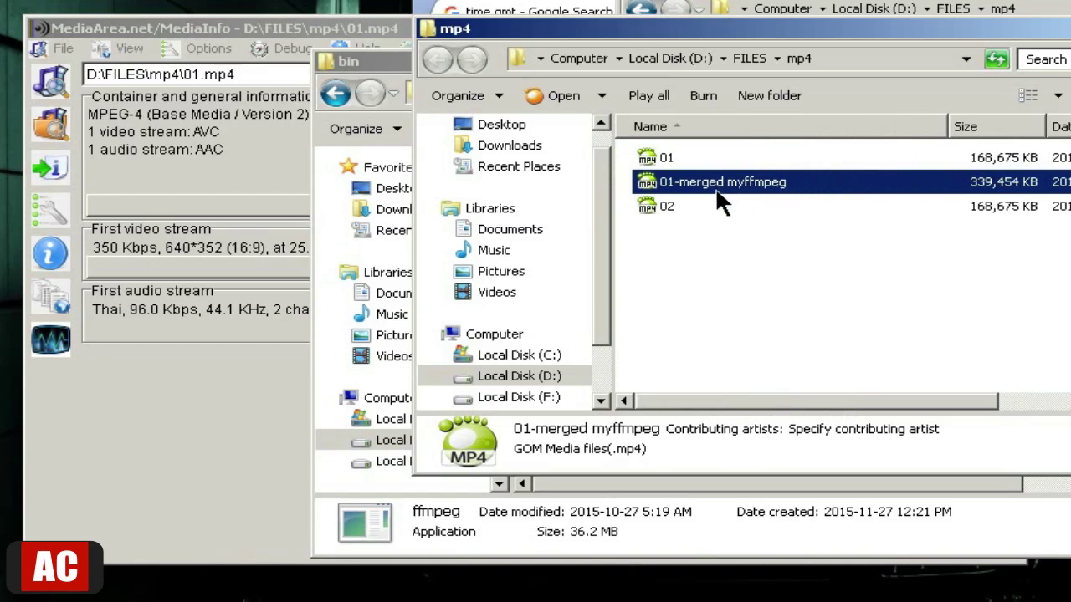
Load "01-merged myffmpeg" from the mp4 folder into MediaInfo and examine its size, duration and streams
left_click_drag(725, 194, 187, 141)
left_click(144, 394)
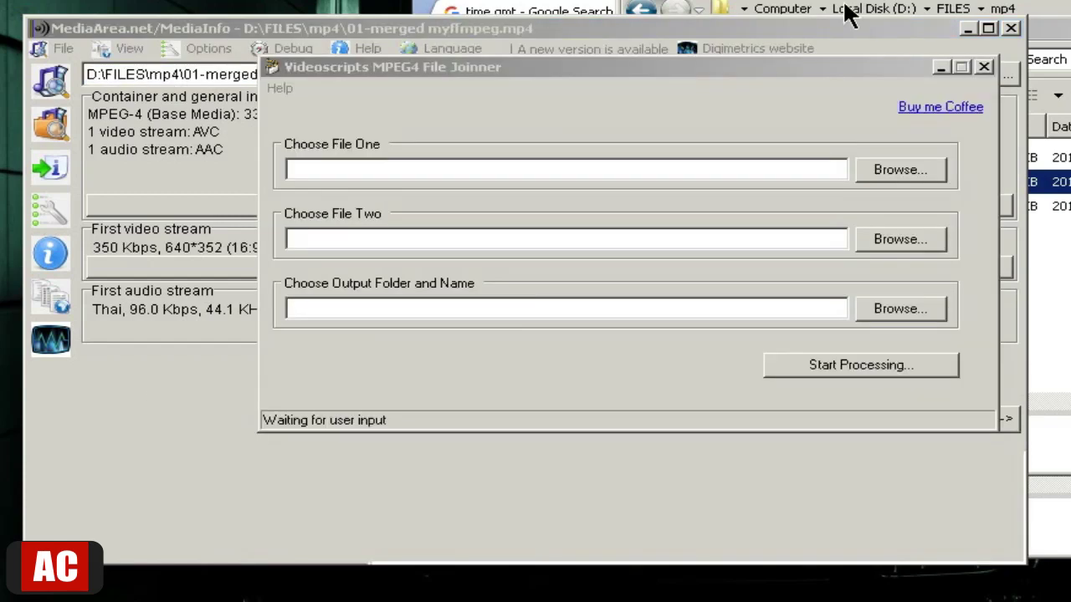
Switch to Videoscripts MPEG4 File Joiner and check its version in the About information
left_click(281, 89)
left_click(293, 111)
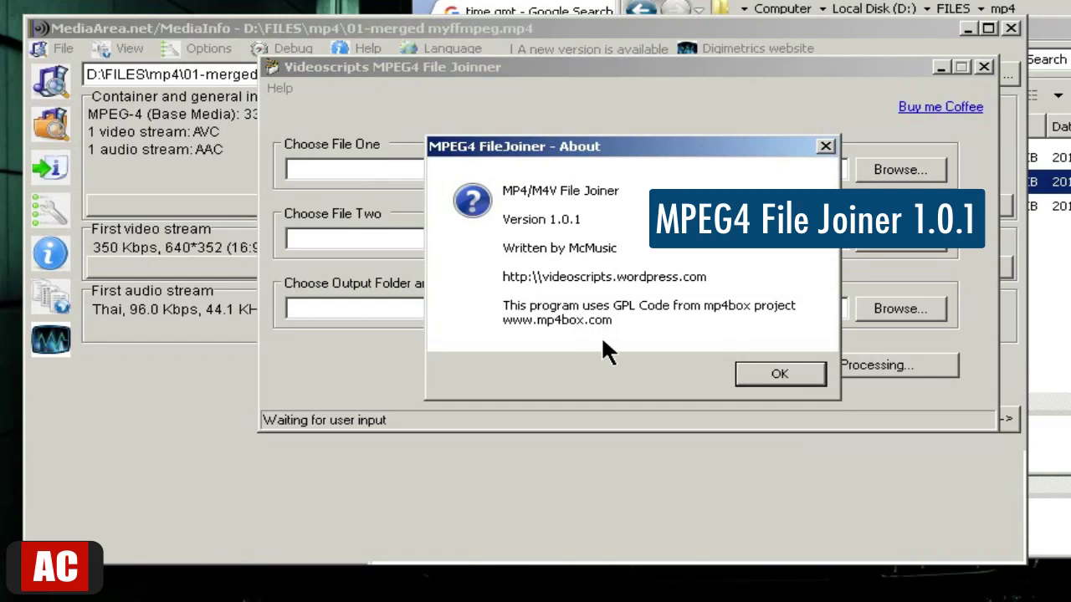
left_click(783, 375)
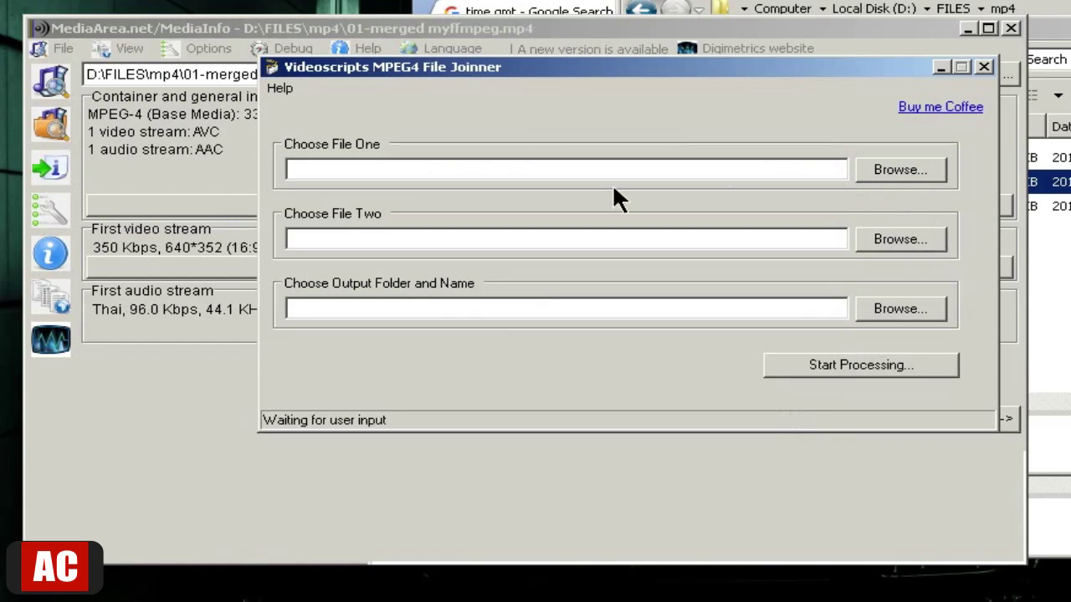
Choose 01 from the mp4 folder as file one and 02 as file two for joining
left_click(910, 172)
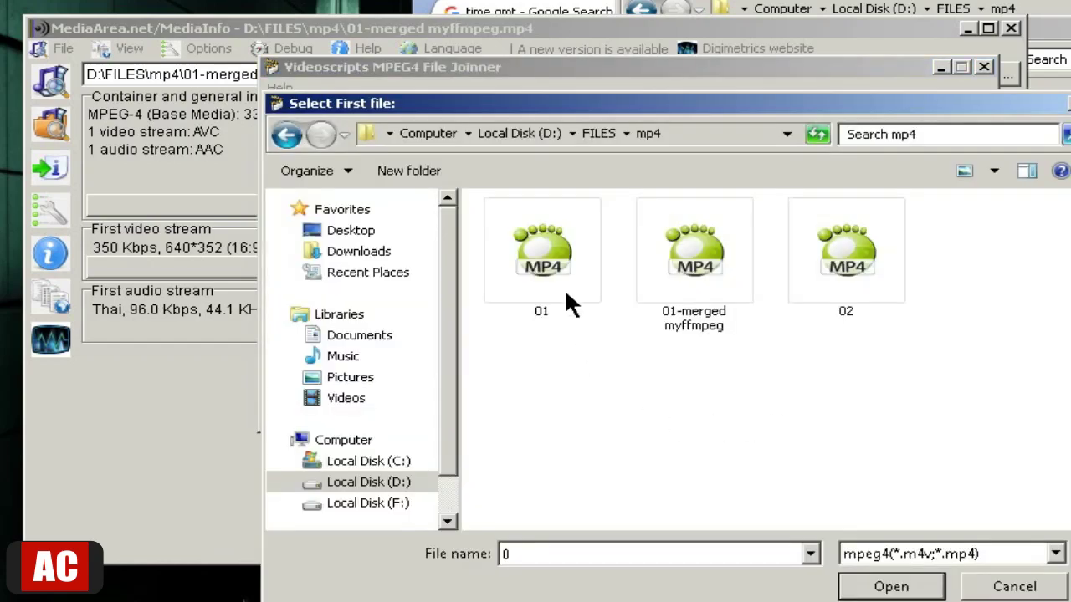
left_click(567, 293)
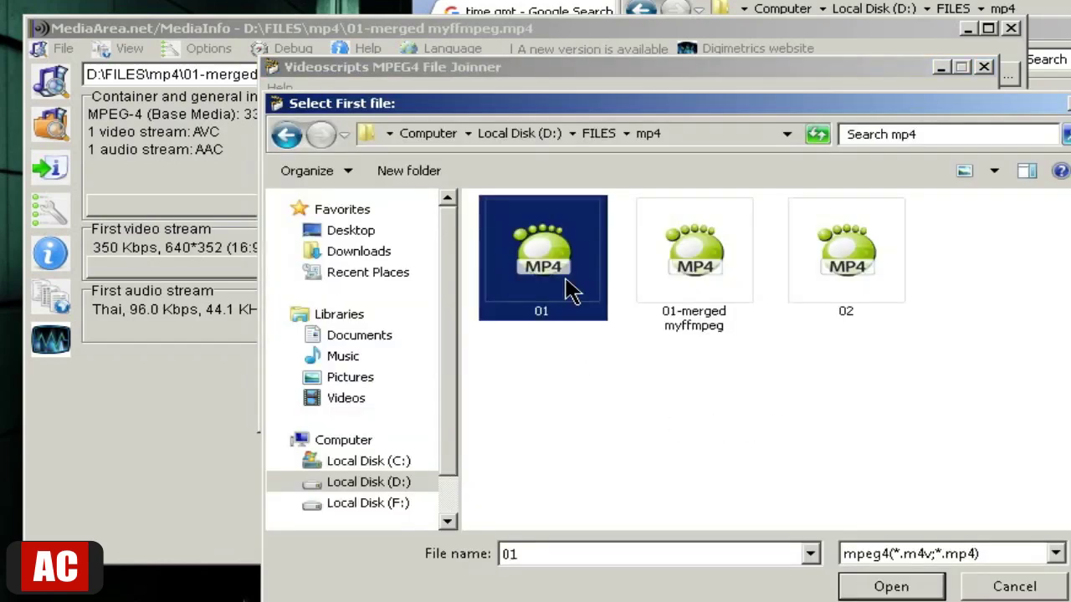
left_click(892, 587)
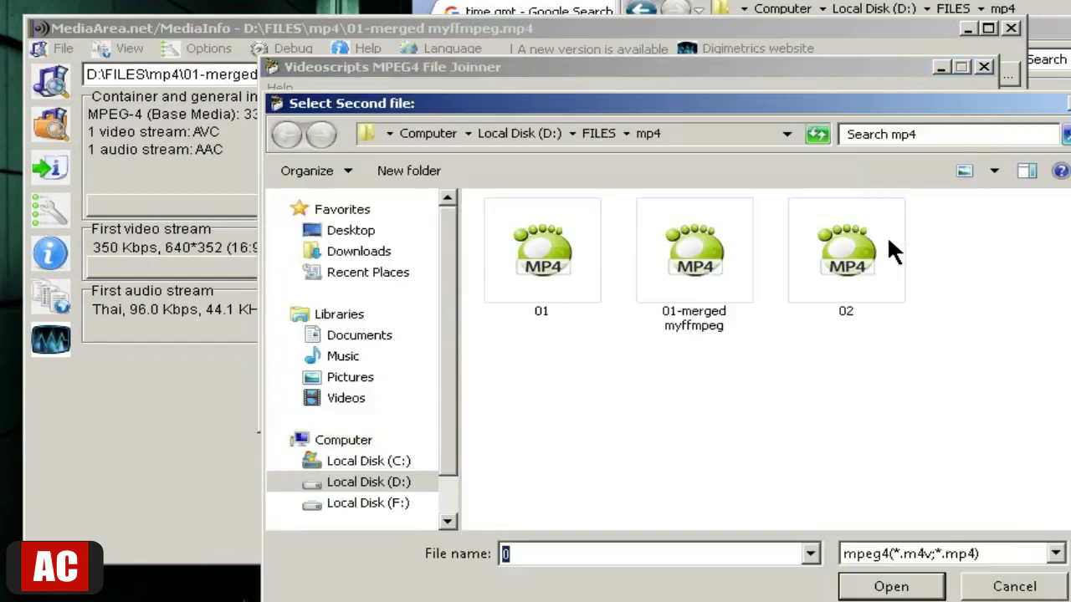
left_click(843, 268)
left_click(870, 589)
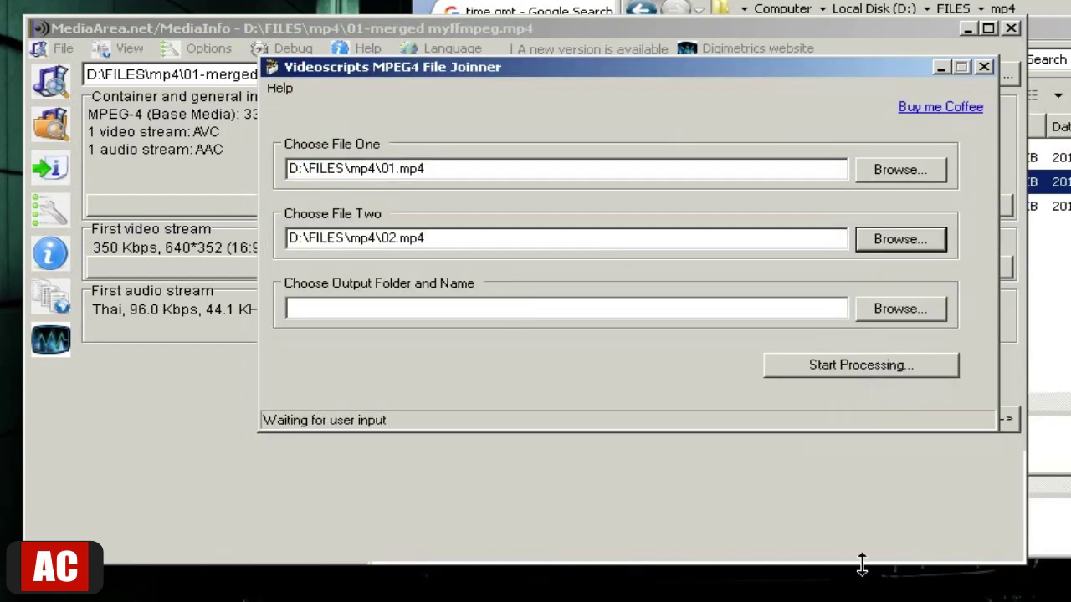
Set the output name to "output" in the mp4 folder and run the joining process through to its closing message
left_click(898, 311)
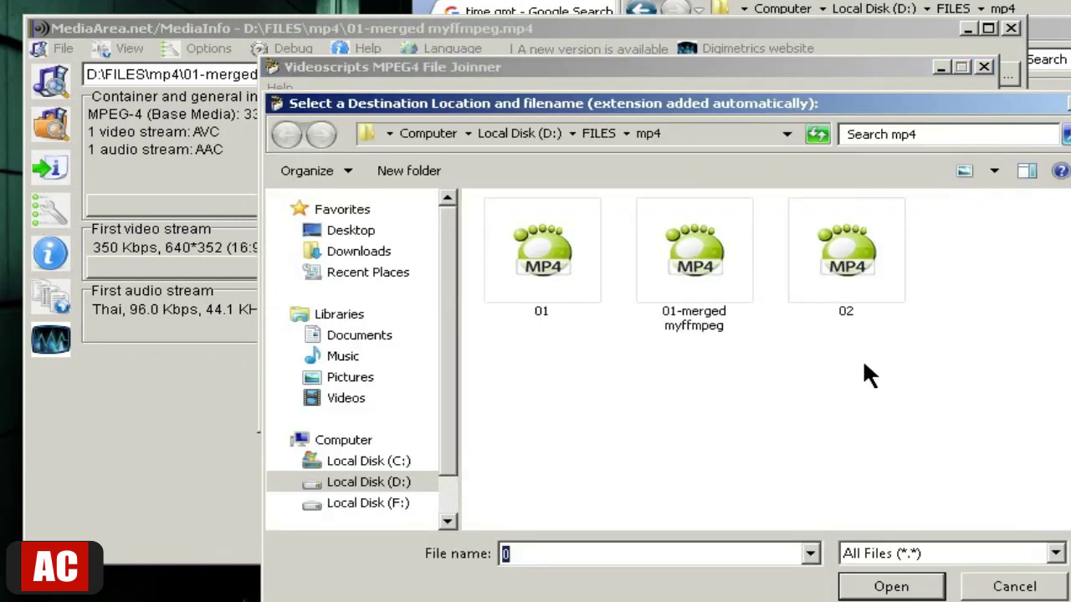
type("output")
left_click(914, 589)
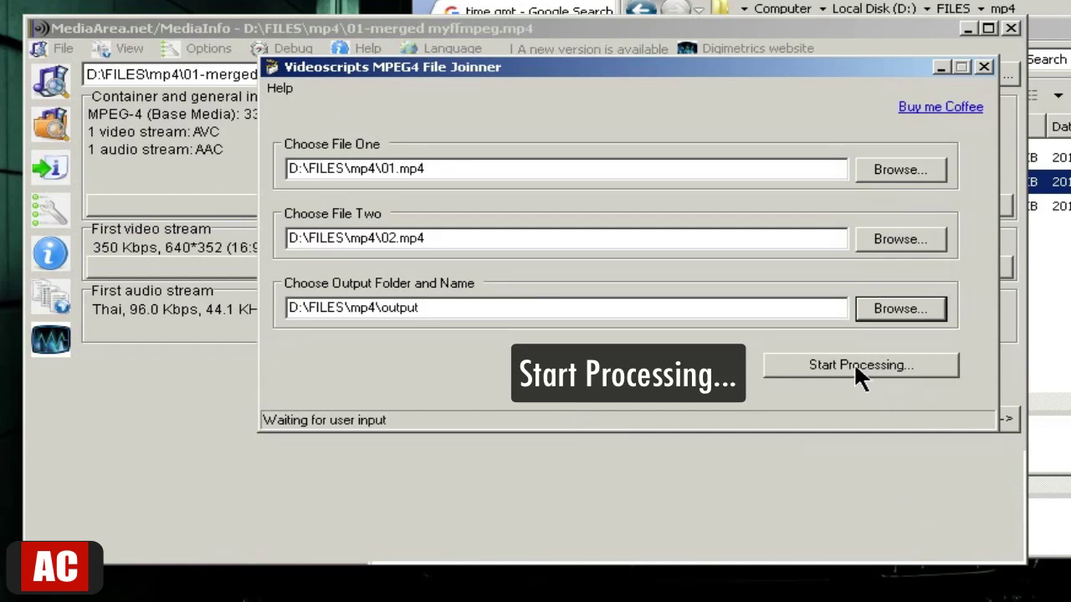
left_click(819, 365)
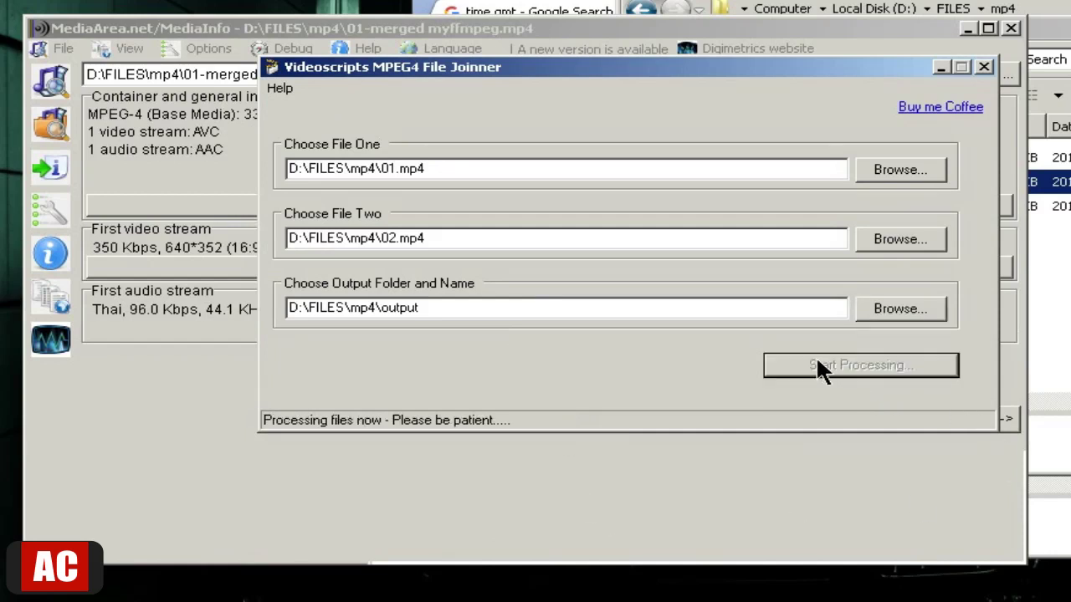
left_click(1015, 6)
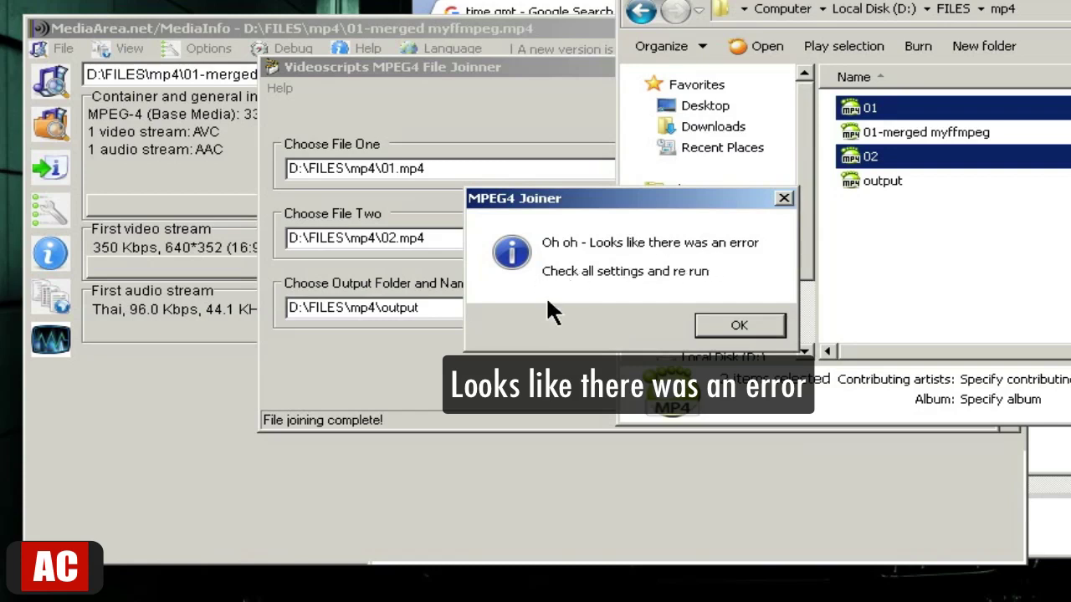
left_click(736, 328)
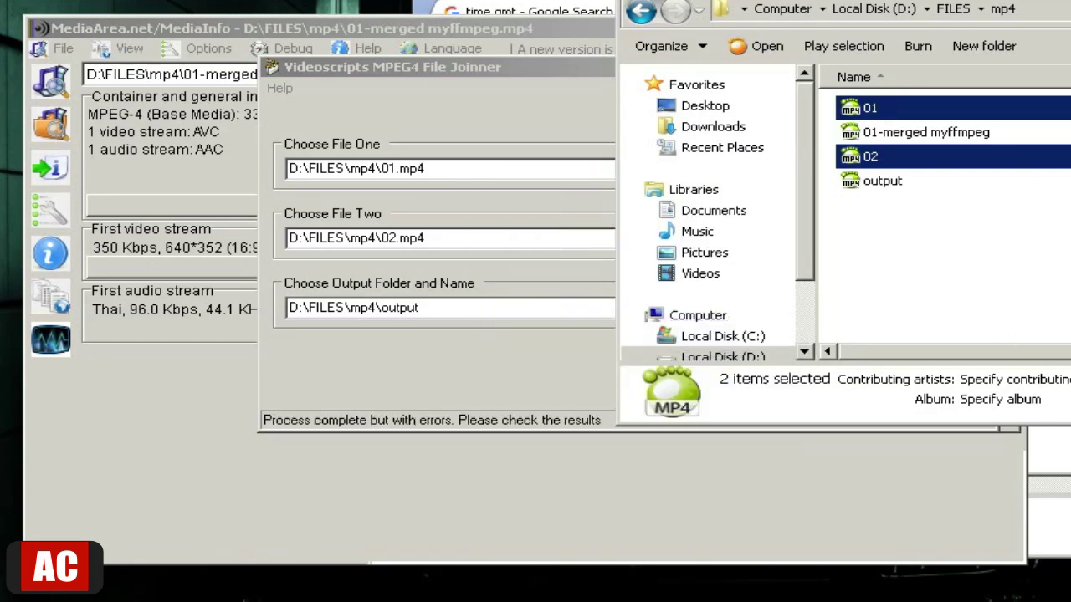
Load the "output" video from the mp4 folder into MediaInfo and examine its size, duration and streams
left_click(902, 184)
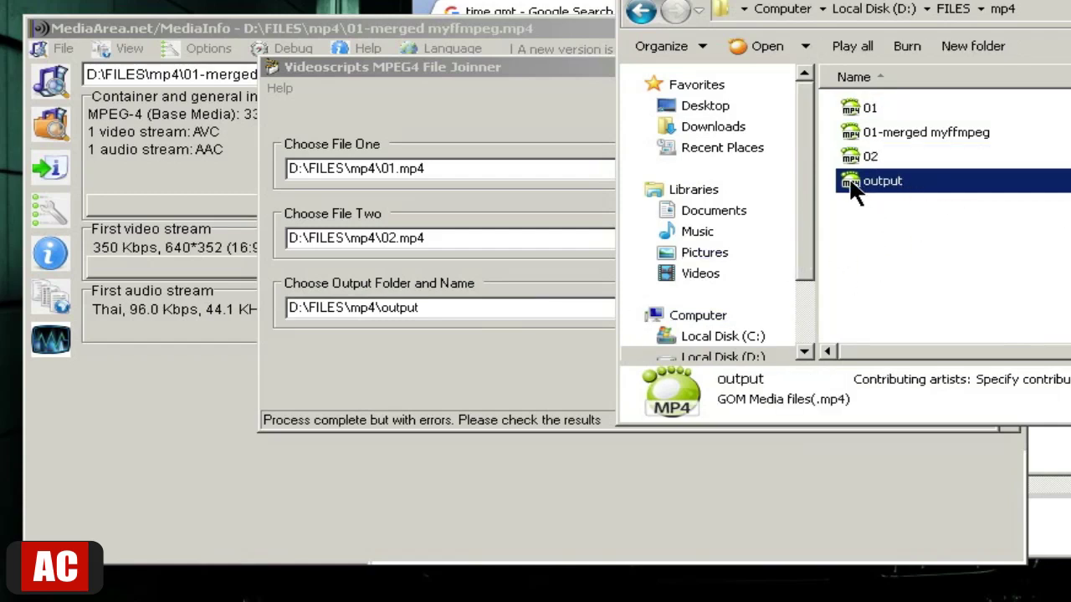
left_click_drag(852, 185, 144, 143)
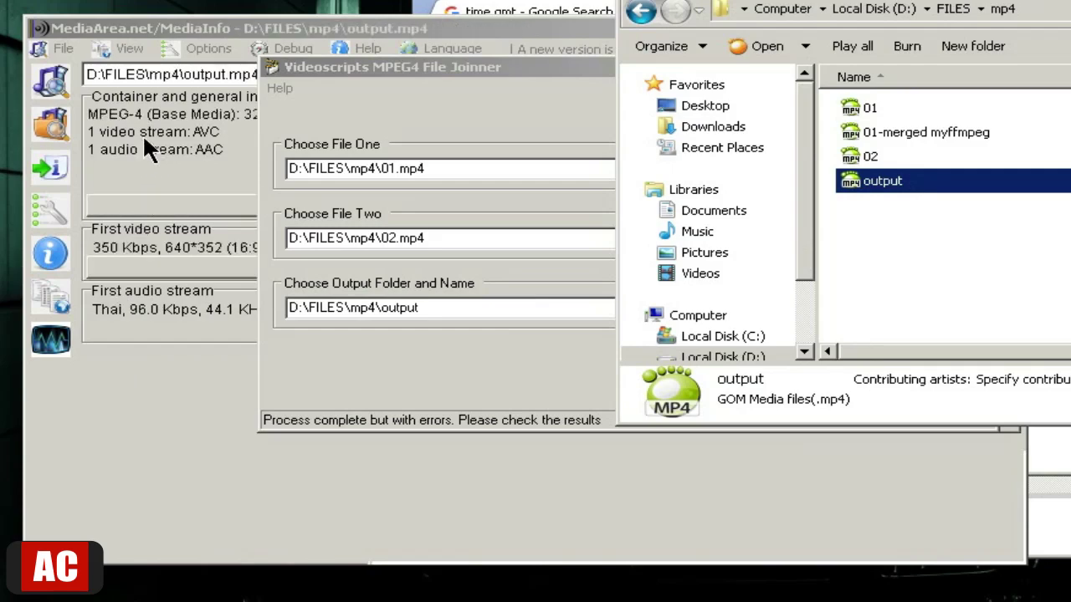
left_click(162, 365)
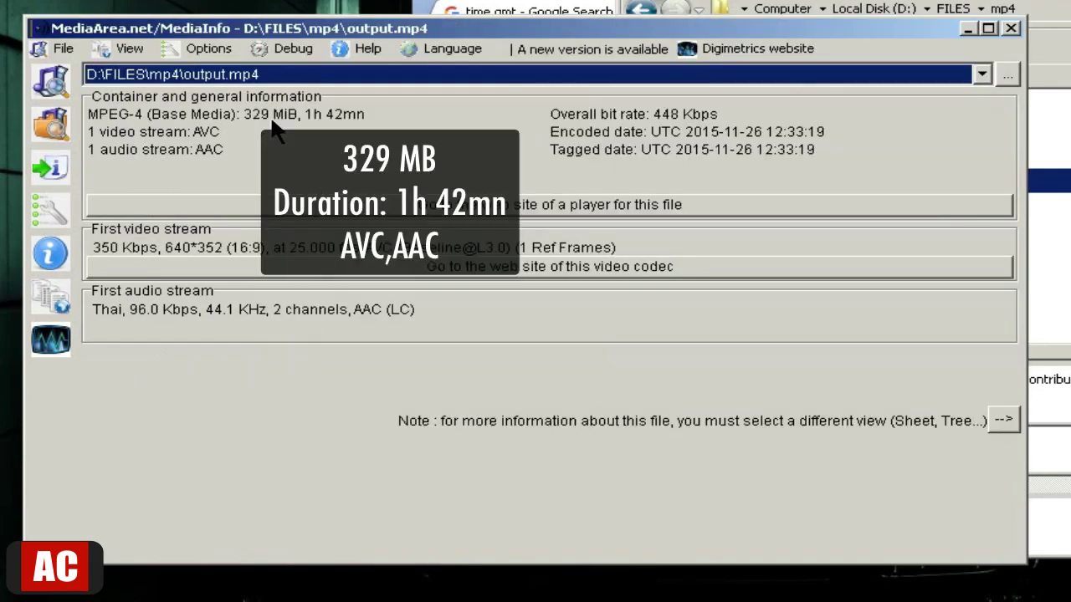